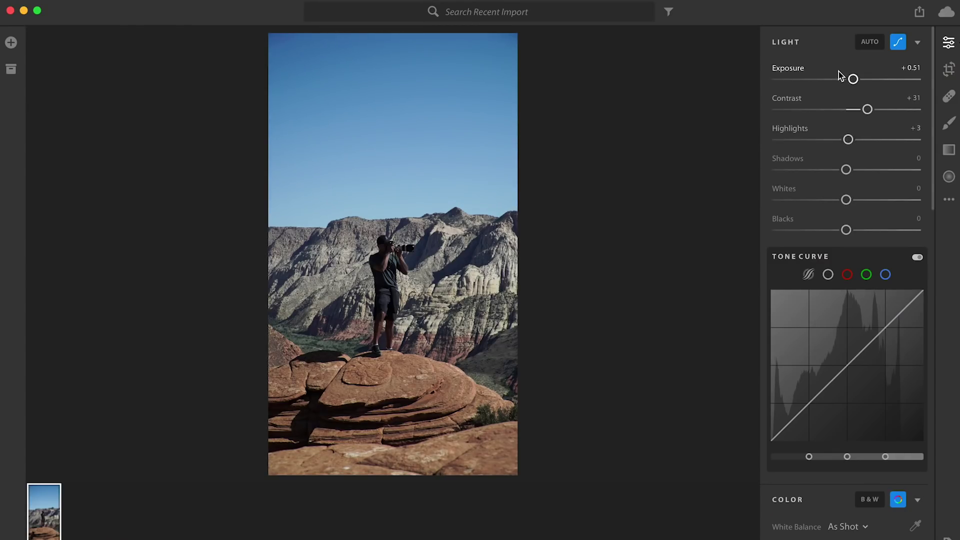
# Step: Set Shadows to +21, Blacks to −14, Clarity to +36 and Vignette to −12
pyautogui.moveTo(849, 171); pyautogui.dragTo(861, 171)
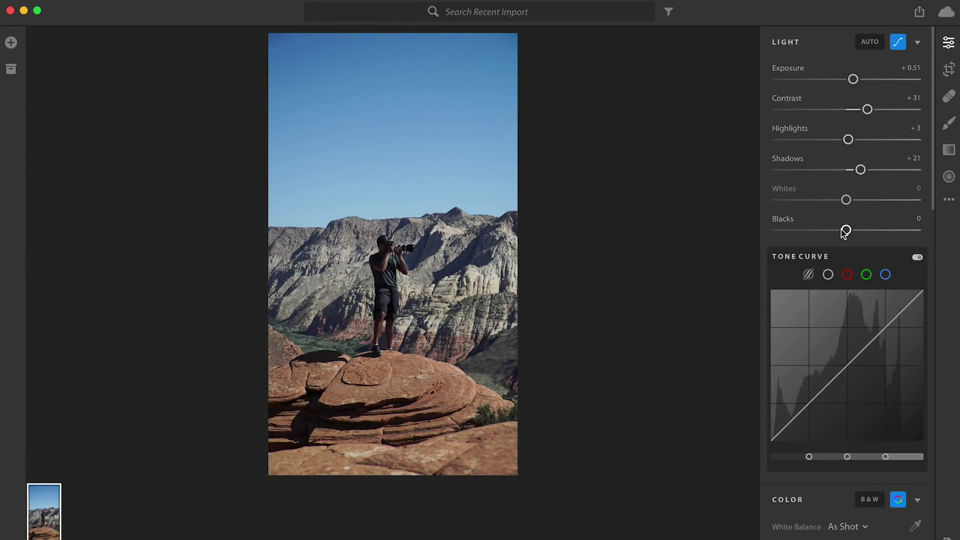
pyautogui.moveTo(847, 232)
pyautogui.mouseDown()
pyautogui.moveTo(832, 233)
pyautogui.moveTo(841, 234)
pyautogui.mouseUp()
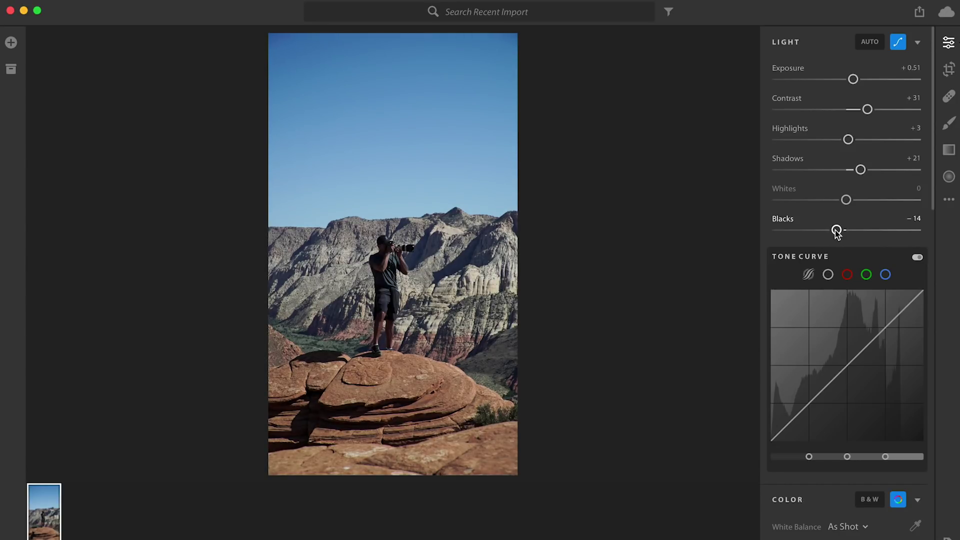
pyautogui.scroll(-5, 800, 183)
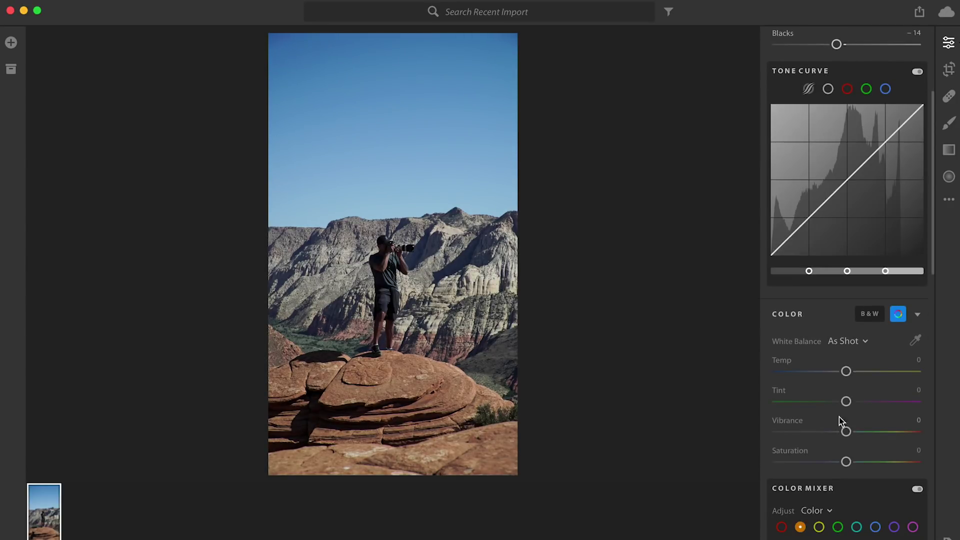
pyautogui.scroll(-8, 798, 370)
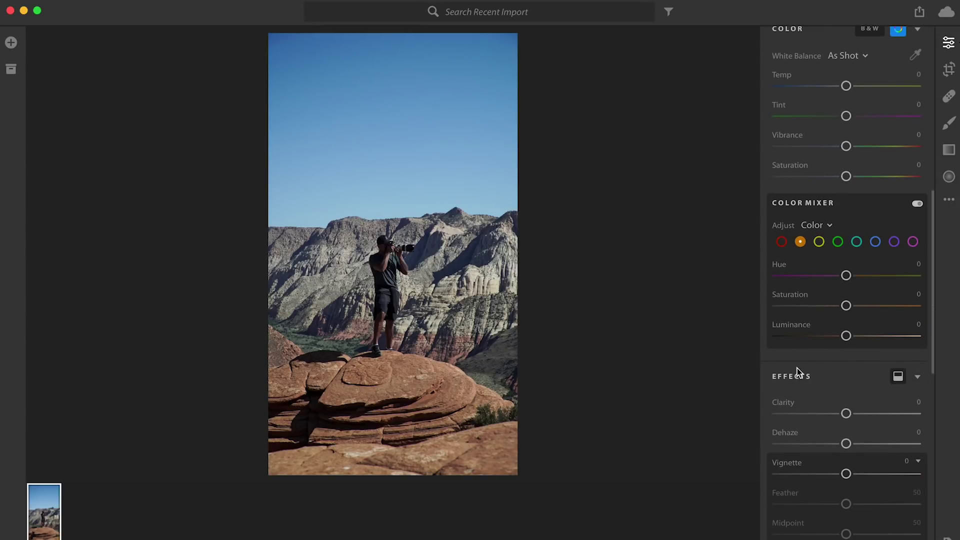
pyautogui.moveTo(847, 414); pyautogui.dragTo(871, 414)
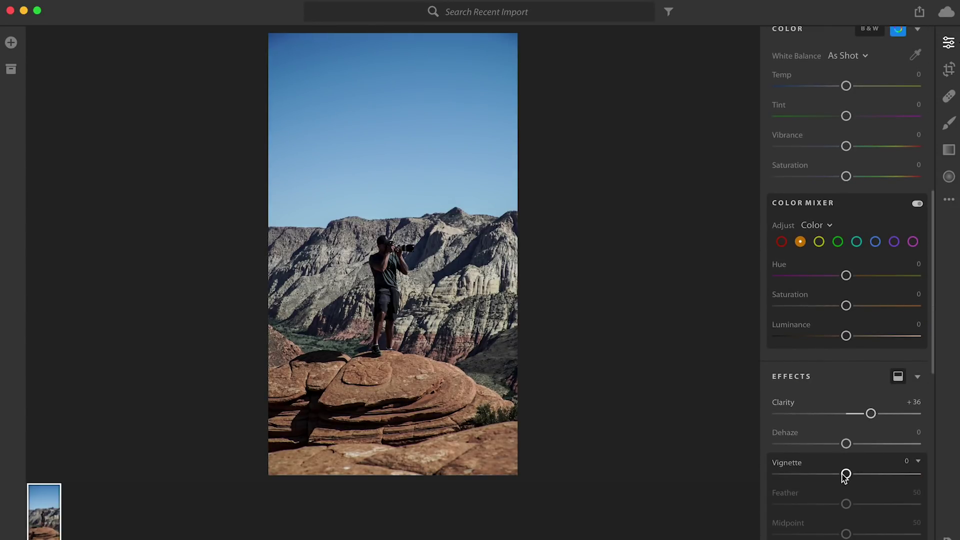
pyautogui.moveTo(846, 474); pyautogui.dragTo(838, 475)
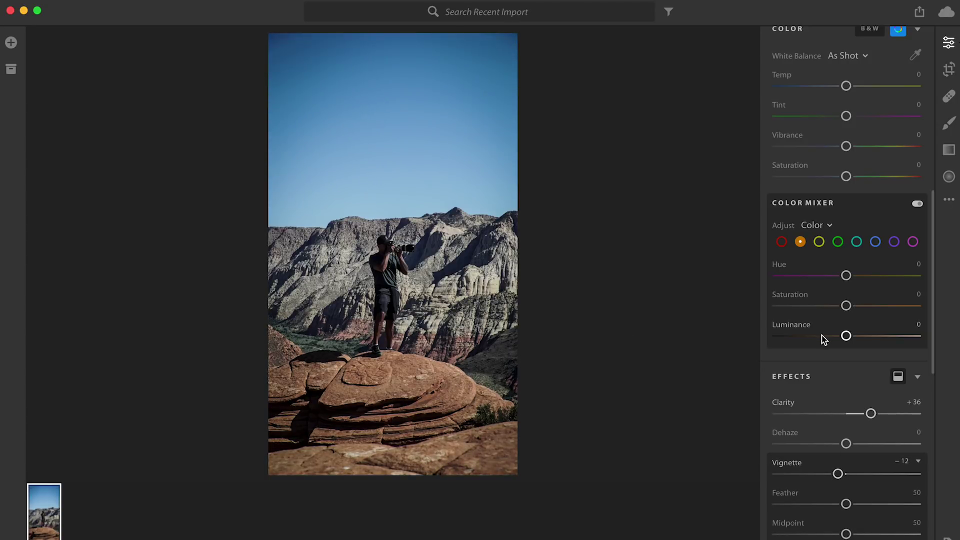
pyautogui.scroll(1, 844, 382)
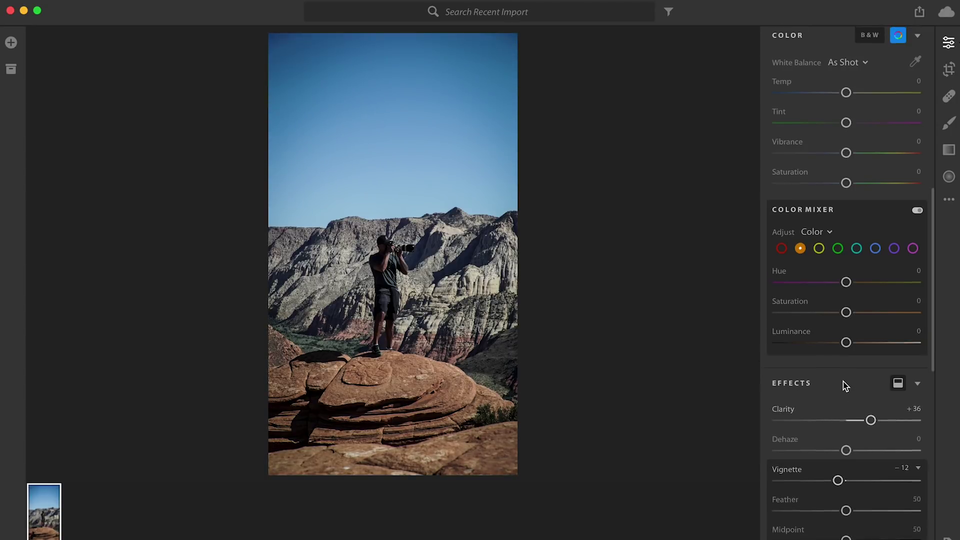
pyautogui.scroll(5, 843, 382)
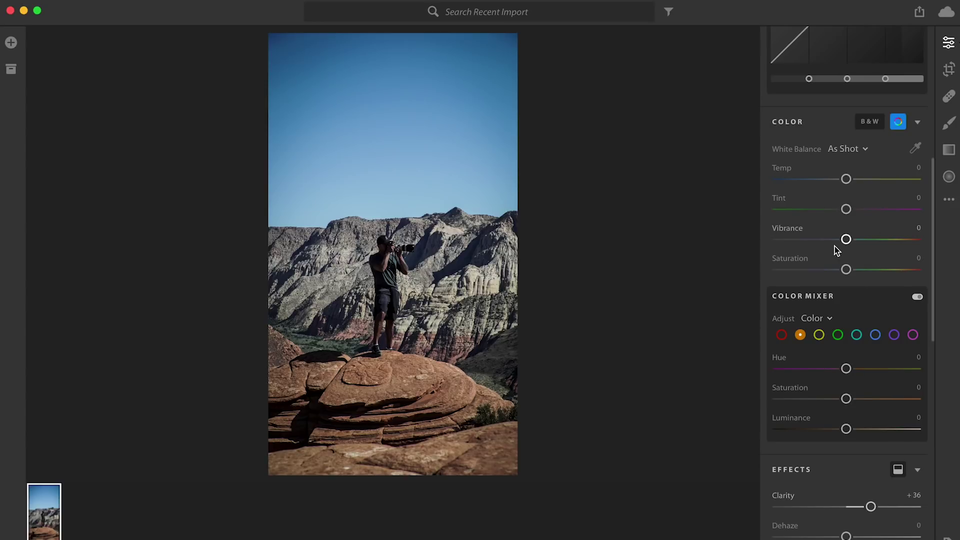
# Step: Set Temp to −9, orange Saturation to +59 and Hue to −8, and blue Hue to −19
pyautogui.moveTo(846, 179); pyautogui.dragTo(839, 180)
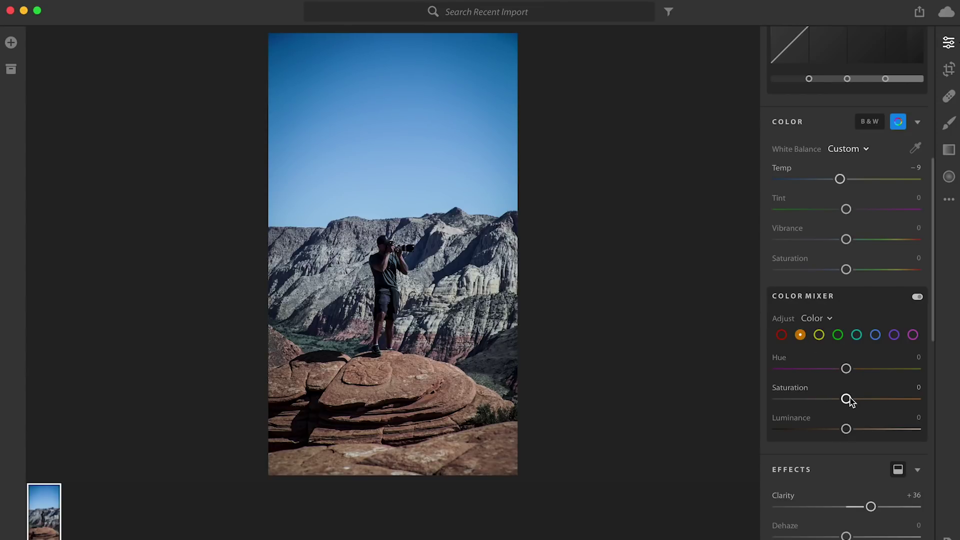
pyautogui.moveTo(849, 398); pyautogui.dragTo(892, 400)
pyautogui.moveTo(848, 371)
pyautogui.mouseDown()
pyautogui.moveTo(827, 375)
pyautogui.moveTo(842, 376)
pyautogui.mouseUp()
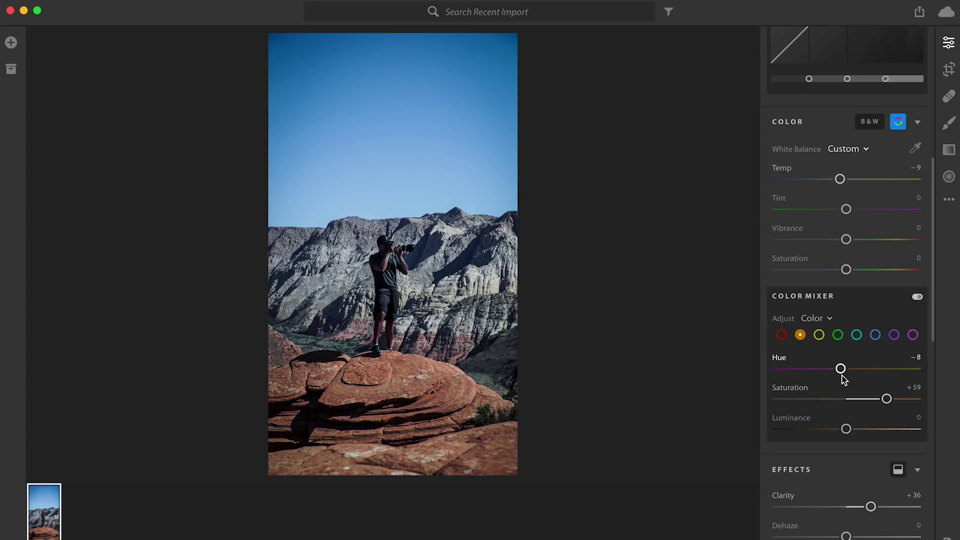
pyautogui.click(875, 335)
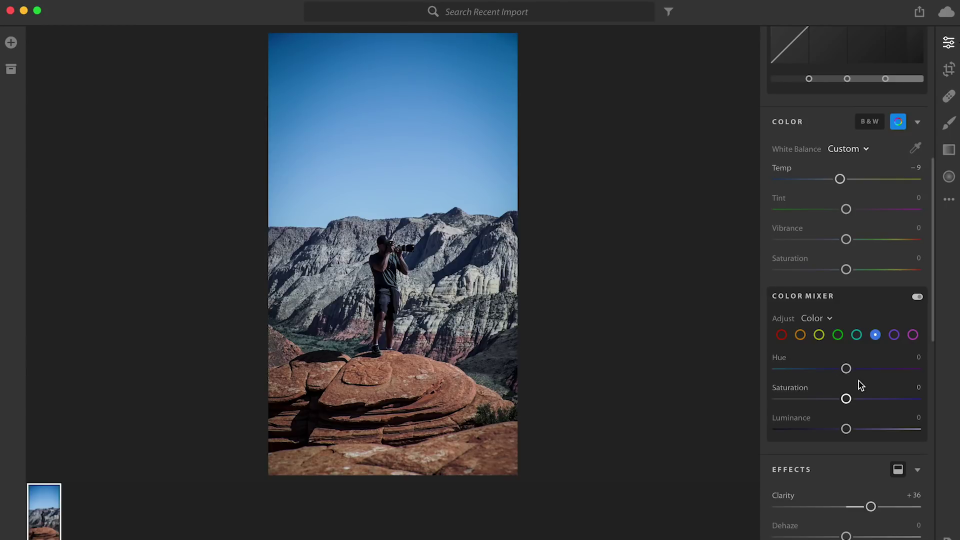
pyautogui.moveTo(847, 370); pyautogui.dragTo(834, 371)
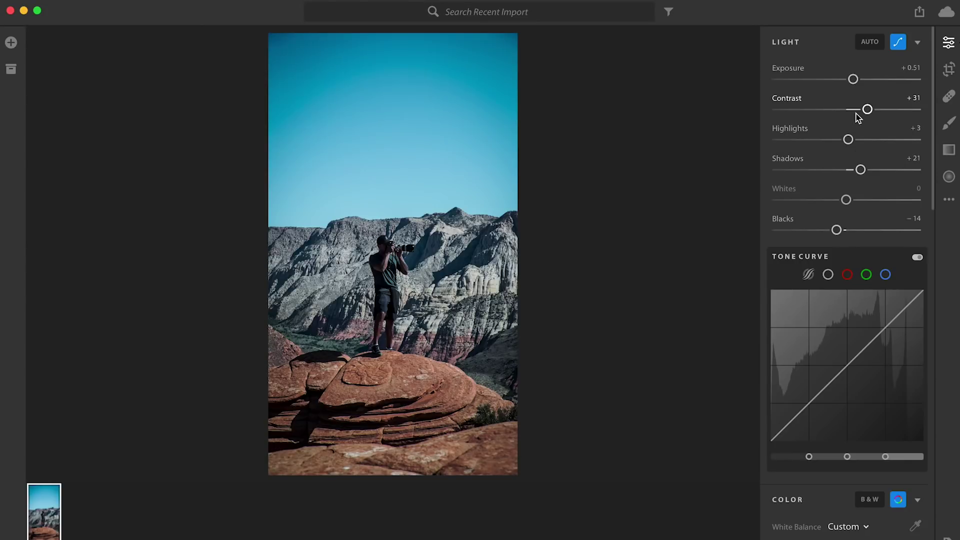
# Step: Lower Contrast to −3 and bring Temp back to −3
pyautogui.moveTo(867, 109); pyautogui.dragTo(844, 115)
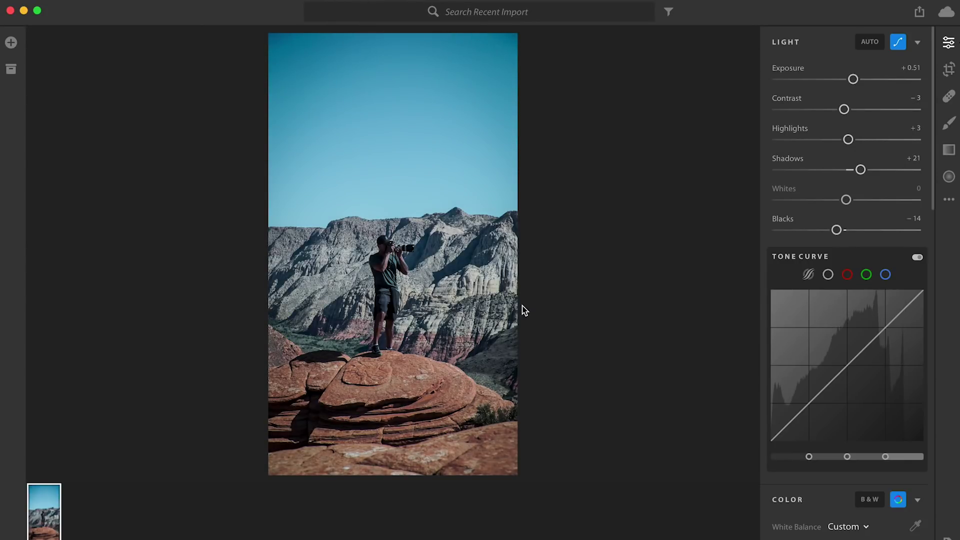
pyautogui.scroll(-10, 796, 332)
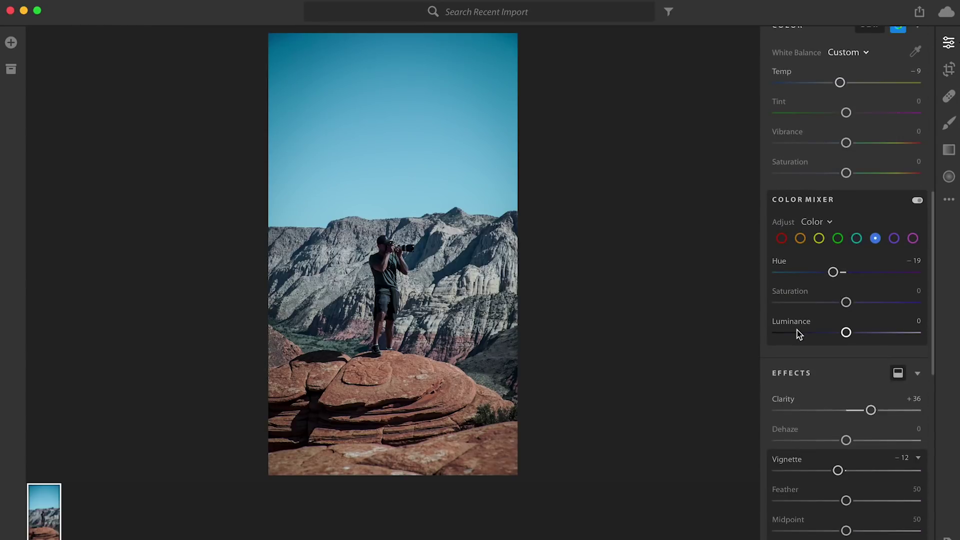
pyautogui.scroll(-3, 793, 430)
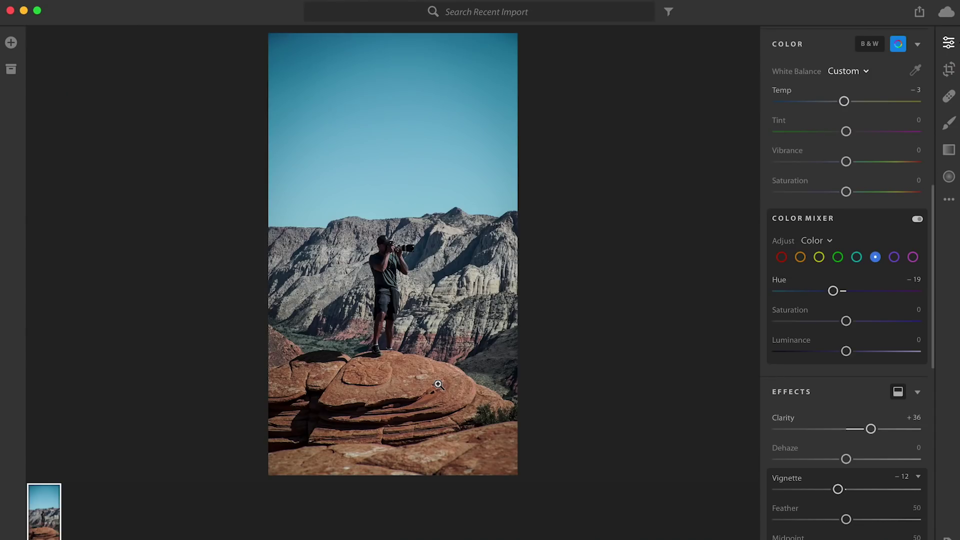
# Step: Send the graded canyon photo to Photoshop with Edit in Photoshop from its context menu
pyautogui.rightClick(411, 291)
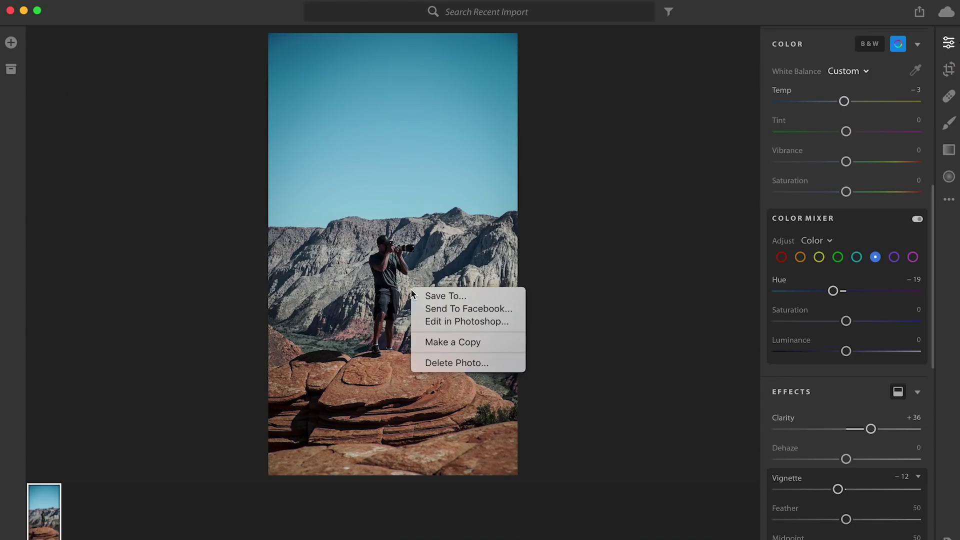
pyautogui.click(457, 323)
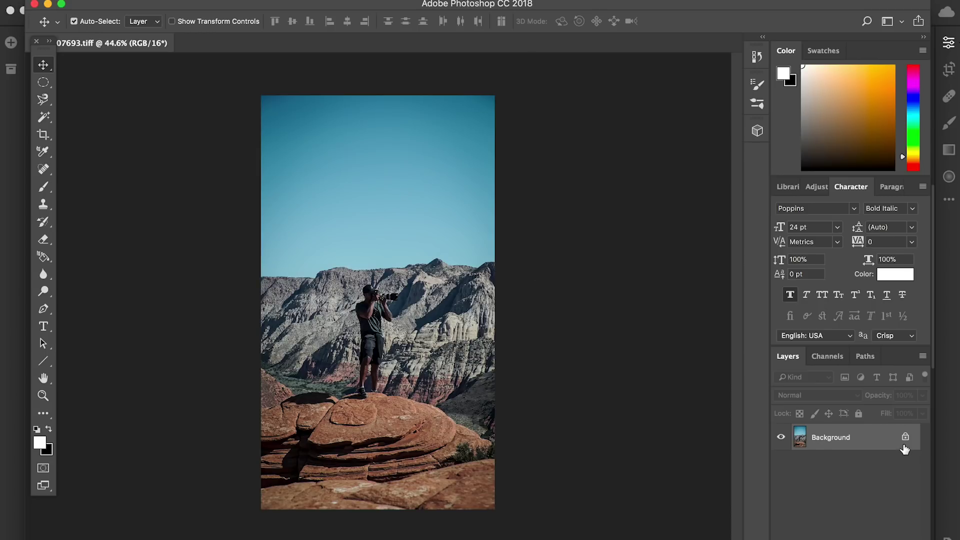
# Step: Unlock the Background layer into Layer 0, dismissing the Layer Style dialog
pyautogui.click(905, 446)
pyautogui.doubleClick(903, 448)
pyautogui.click(789, 214)
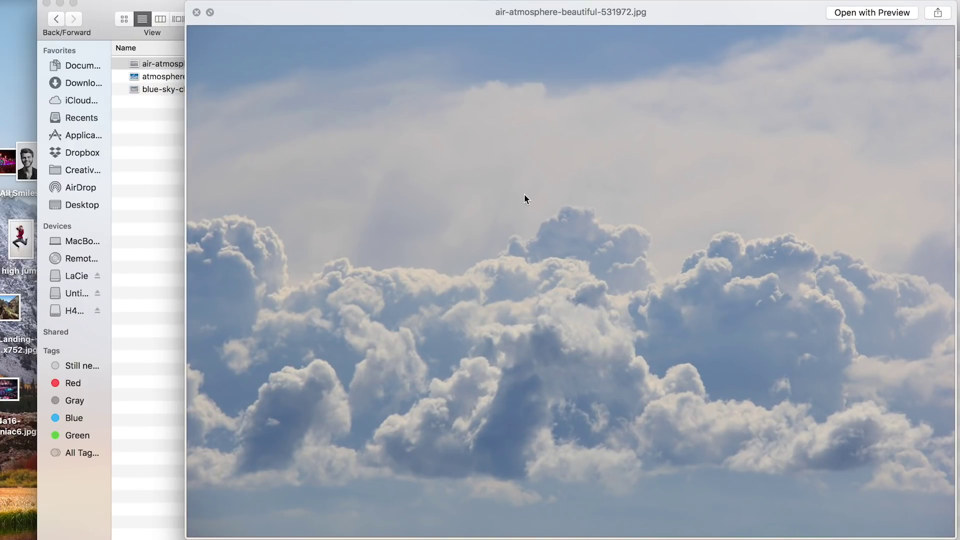
# Step: Preview the cloud photos in Quick Look and drag blue-sky-cloudiness-clouds-449751.jpg toward Photoshop
pyautogui.press('Down')
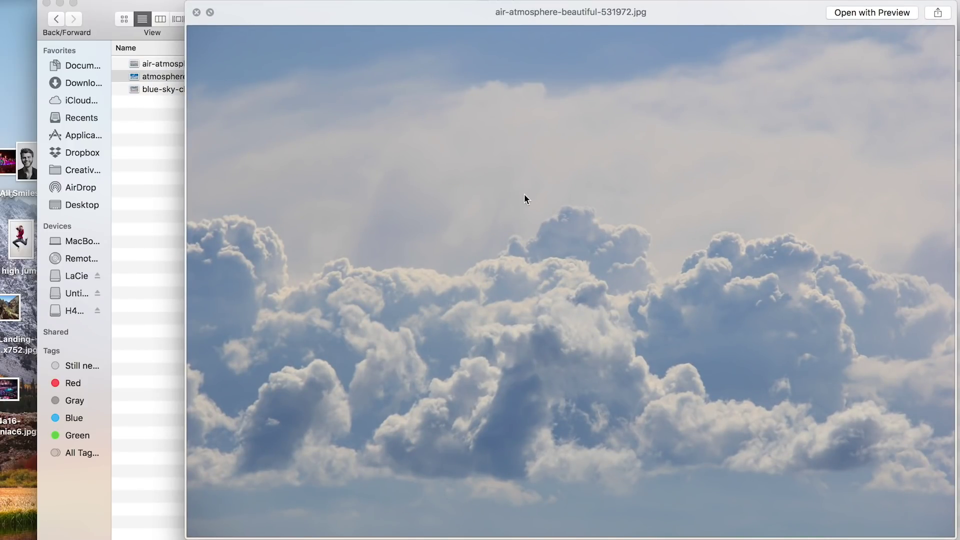
pyautogui.press('Down')
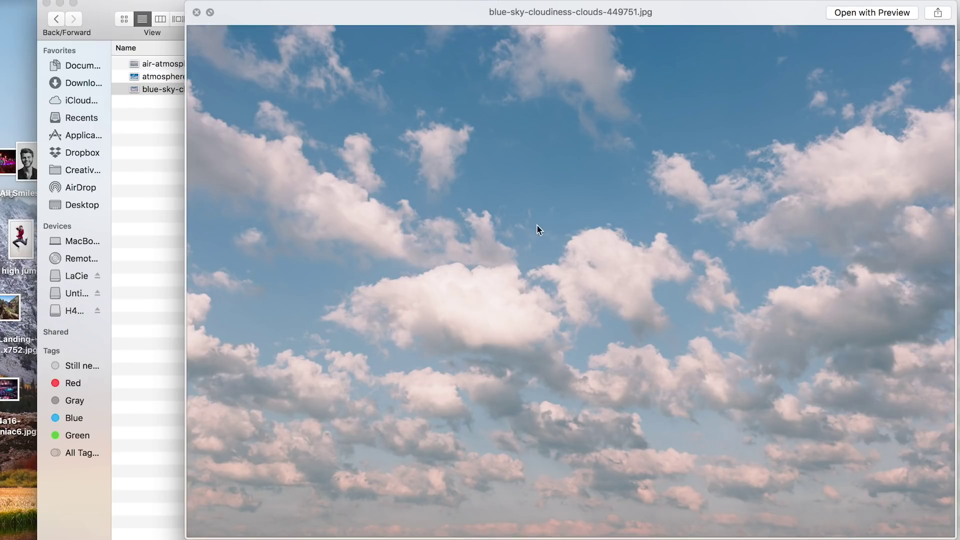
pyautogui.press('space')
pyautogui.moveTo(206, 89); pyautogui.dragTo(646, 100)
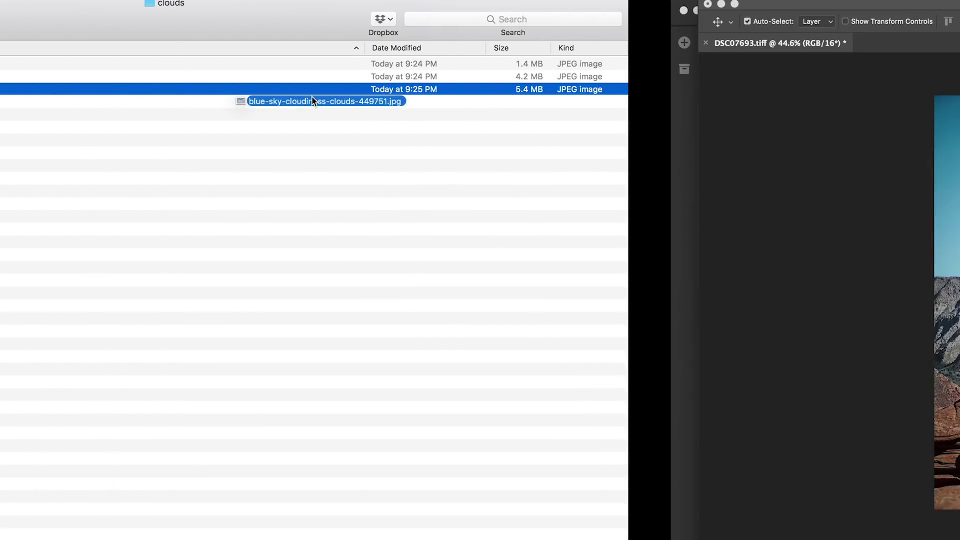
# Step: Place the blue-sky clouds on the canvas, moved to the top and enlarged to cover the sky
pyautogui.moveTo(314, 100); pyautogui.dragTo(314, 176)
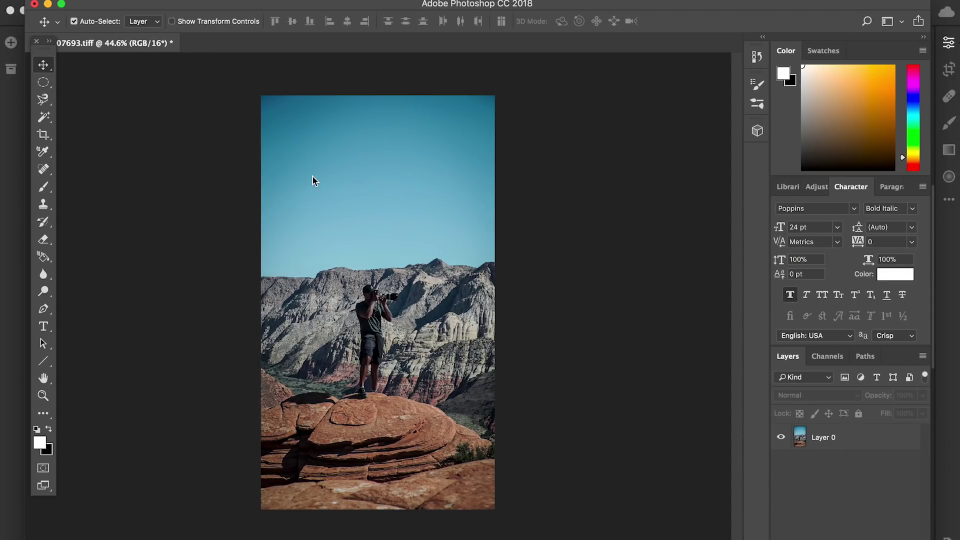
pyautogui.moveTo(366, 238); pyautogui.dragTo(368, 109)
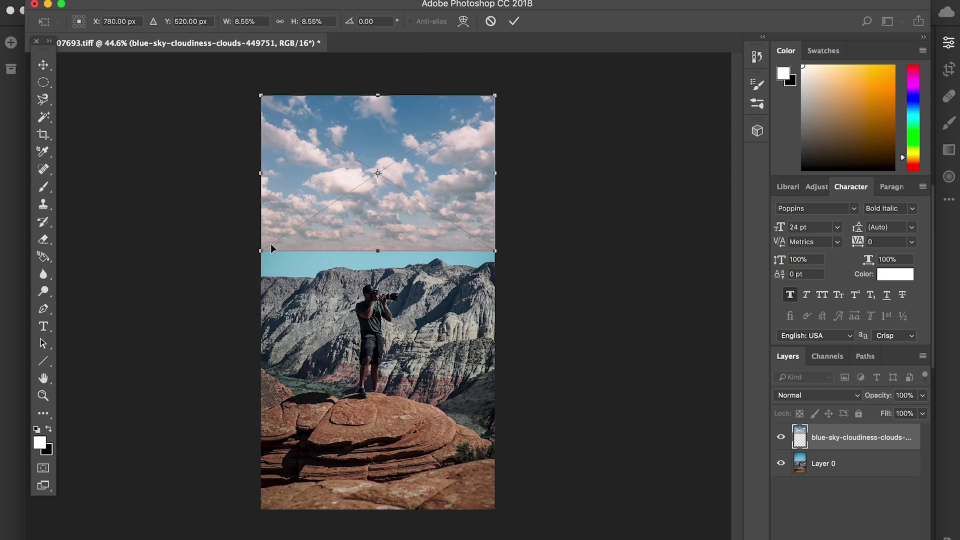
pyautogui.moveTo(271, 245); pyautogui.dragTo(198, 355)
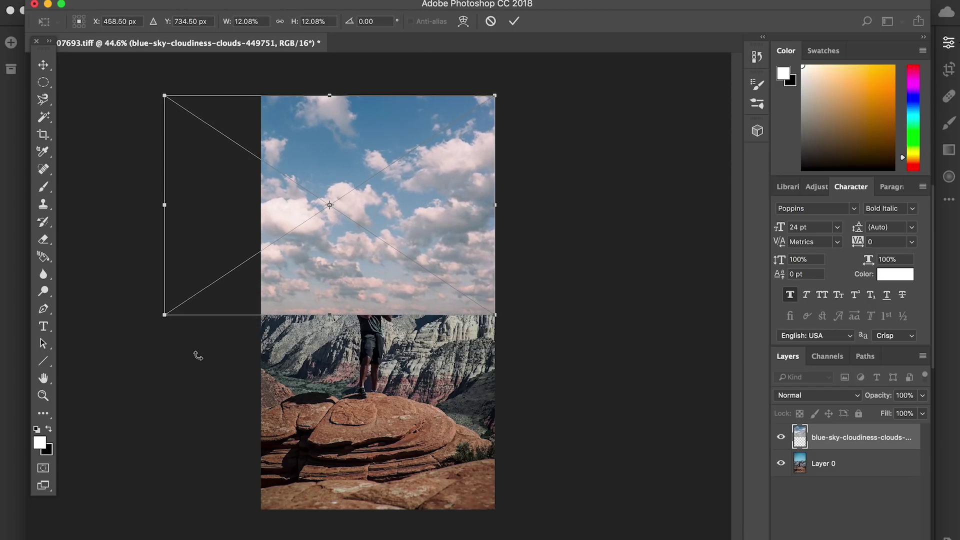
pyautogui.moveTo(368, 230); pyautogui.dragTo(390, 230)
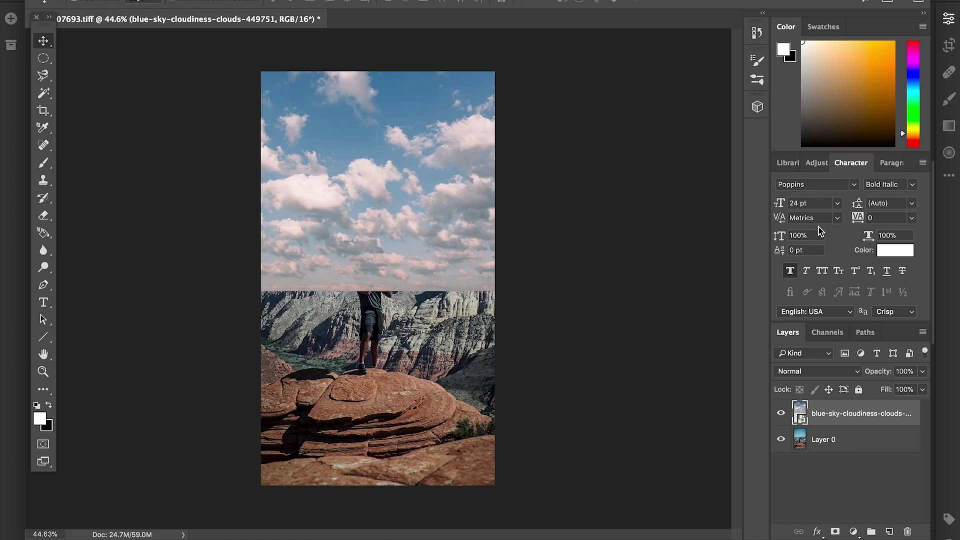
# Step: Set the clouds layer's blend mode to Overlay
pyautogui.click(821, 375)
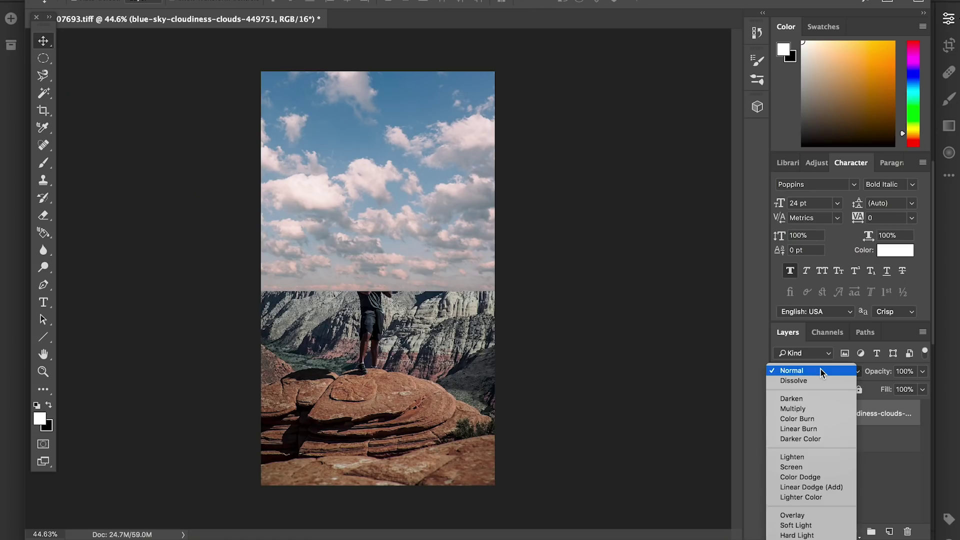
pyautogui.click(821, 403)
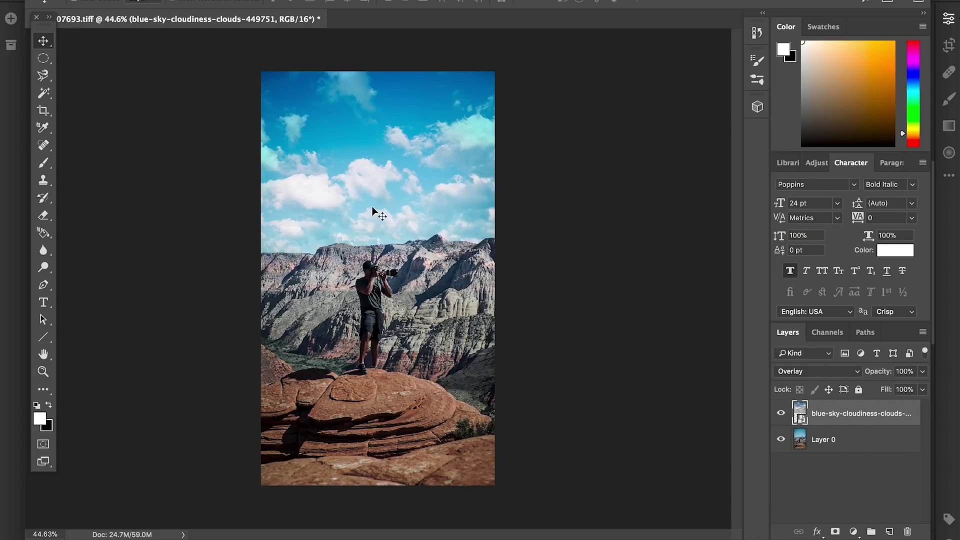
pyautogui.scroll(5, 375, 210)
pyautogui.scroll(-5, 375, 210)
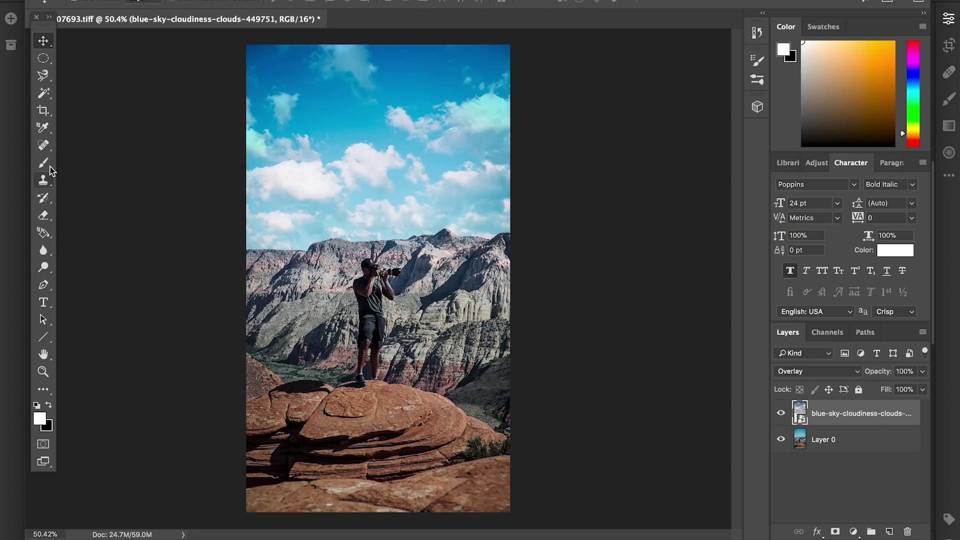
# Step: Add a layer mask and paint black over the mountains and photographer to hide the clouds
pyautogui.click(836, 532)
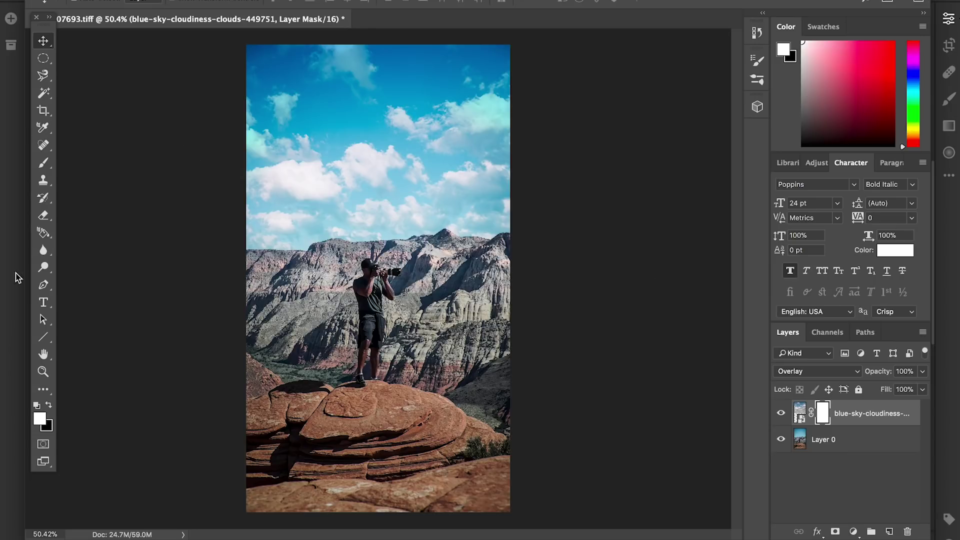
pyautogui.click(49, 404)
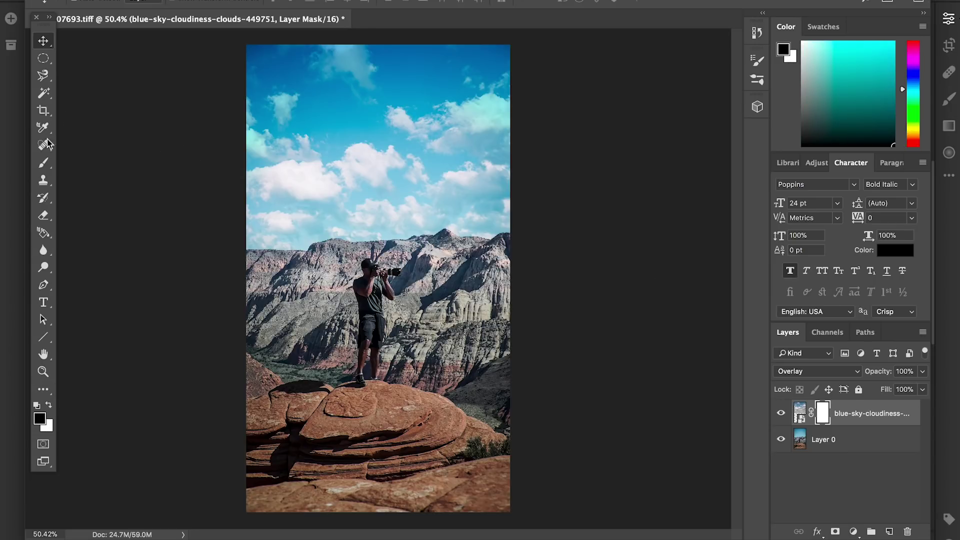
pyautogui.press('b')
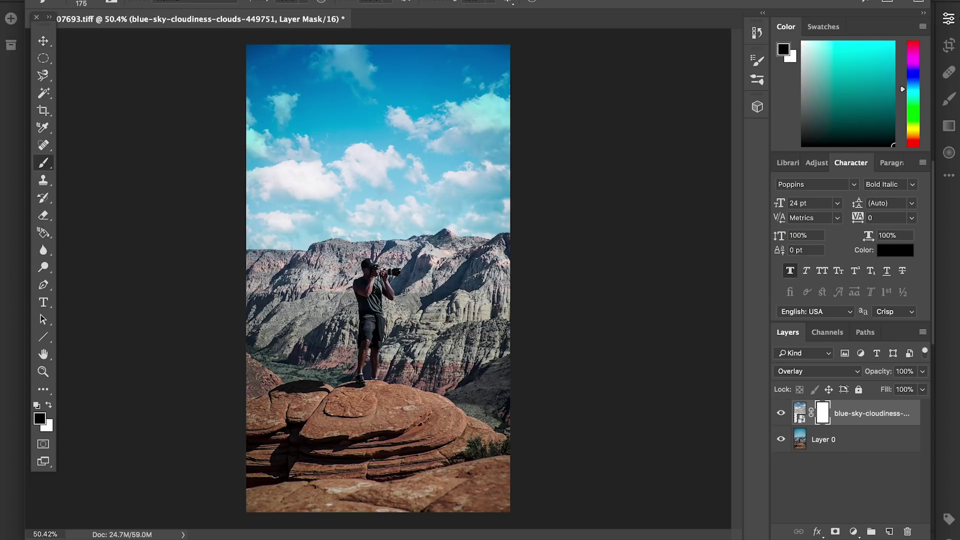
pyautogui.press('[')
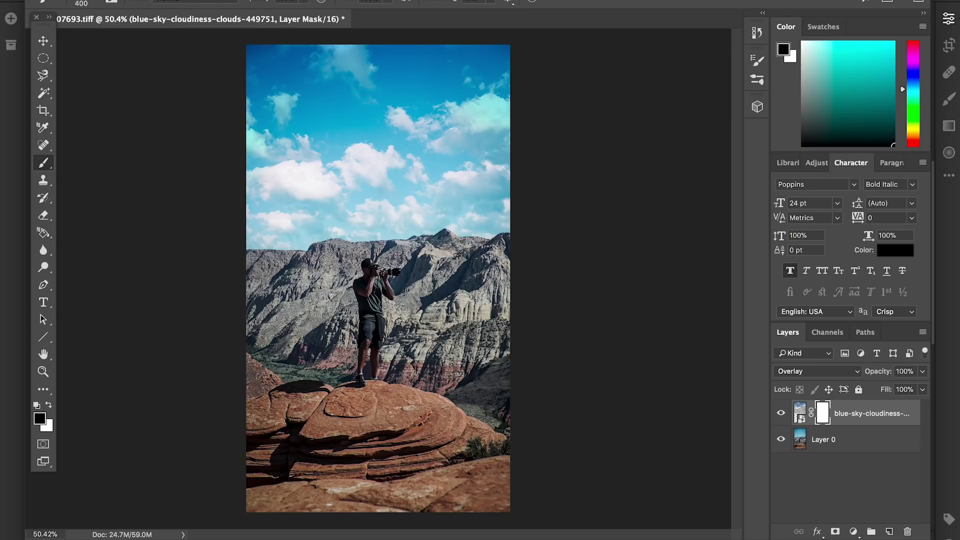
pyautogui.moveTo(246, 303); pyautogui.dragTo(476, 263)
pyautogui.moveTo(344, 352); pyautogui.dragTo(265, 337)
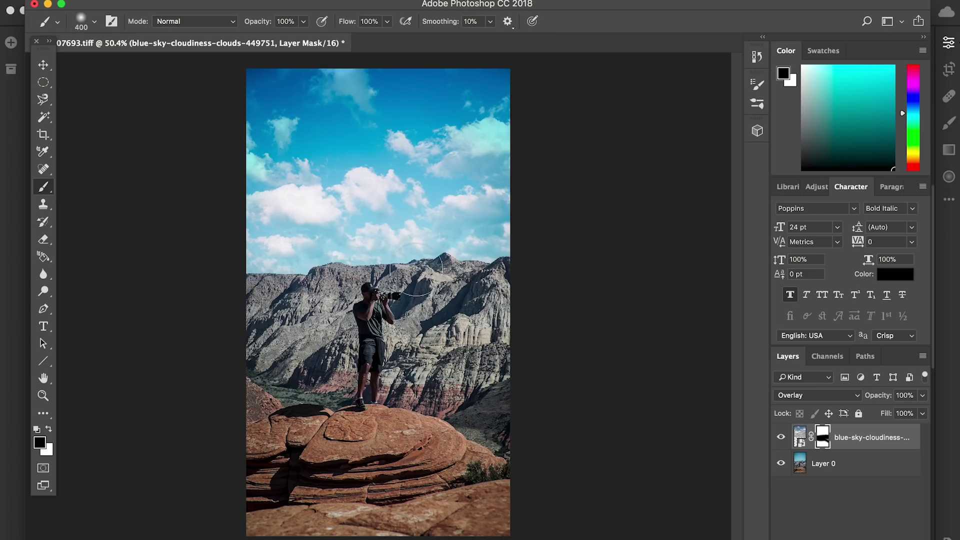
# Step: Compare the clouds layer on and off, then lower its opacity to 52%
pyautogui.click(782, 438)
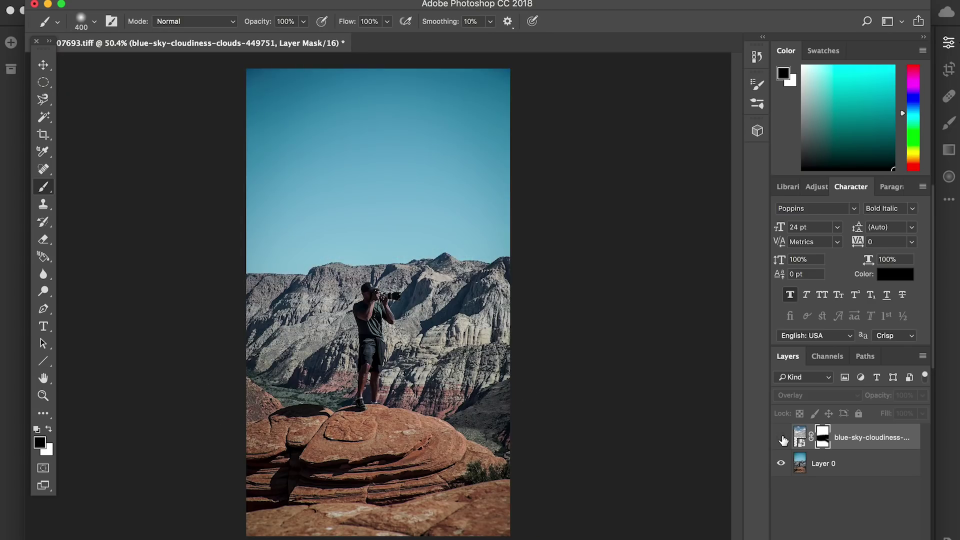
pyautogui.click(782, 439)
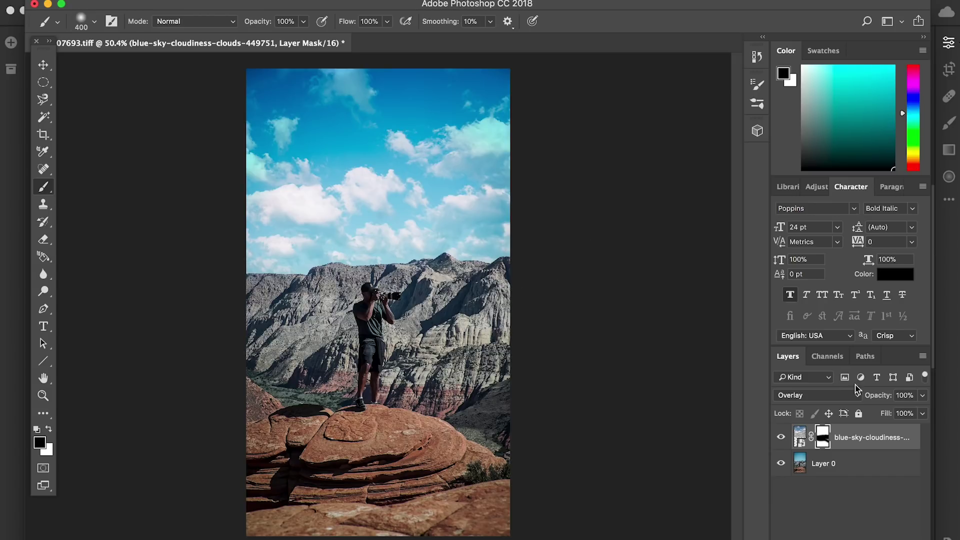
pyautogui.click(923, 395)
pyautogui.moveTo(925, 410); pyautogui.dragTo(892, 412)
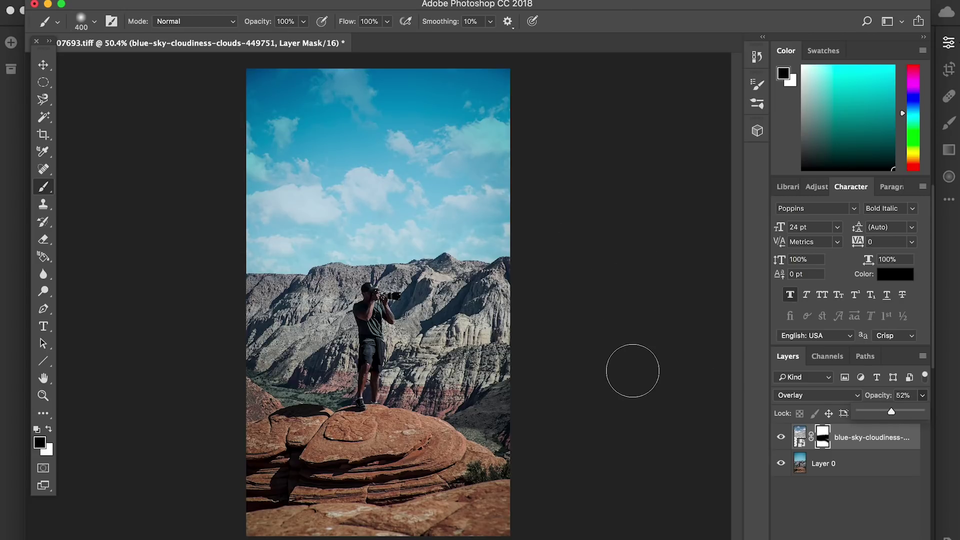
# Step: On a new layer, brush black over the left and right mountains and the bottom rocks
pyautogui.press(']')
pyautogui.press(']')
pyautogui.press(']')
pyautogui.press('super+shift+alt+n')
pyautogui.press('x')
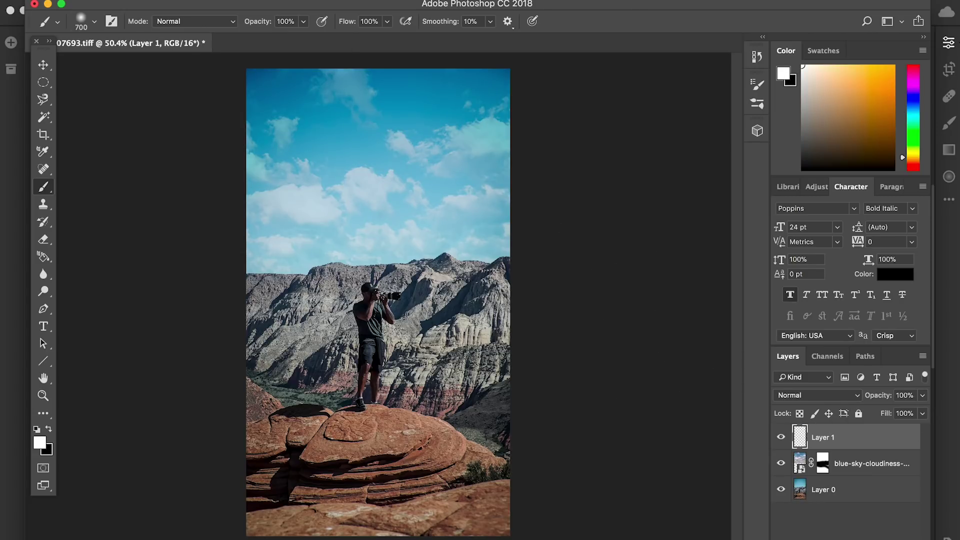
pyautogui.press('x')
pyautogui.press(']')
pyautogui.press(']')
pyautogui.press(']')
pyautogui.press(']')
pyautogui.press(']')
pyautogui.press(']')
pyautogui.press(']')
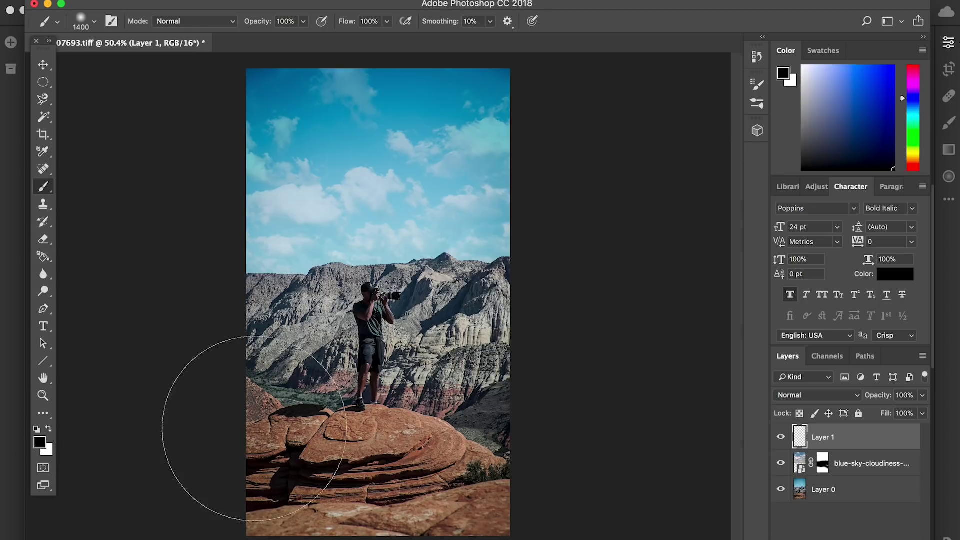
pyautogui.press('[')
pyautogui.press('[')
pyautogui.press('[')
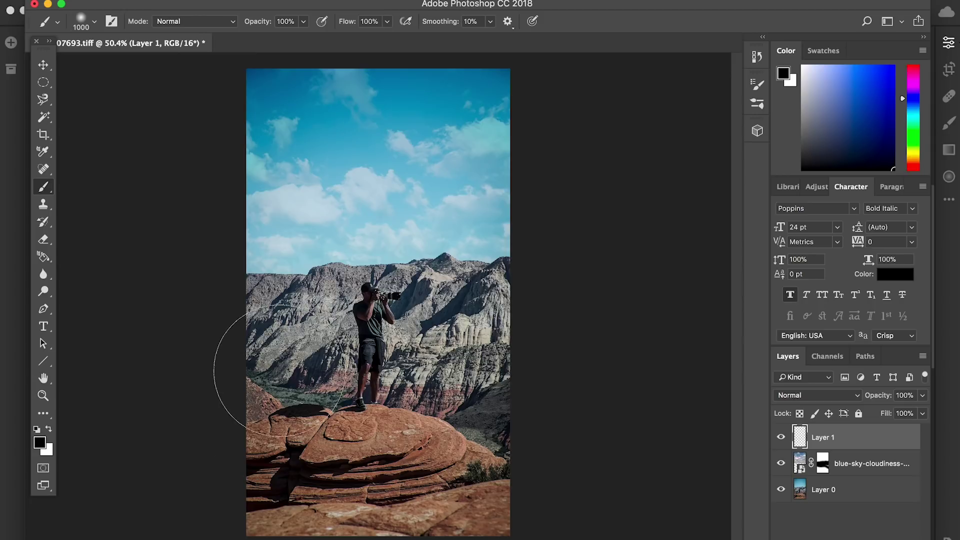
pyautogui.press('[')
pyautogui.press('[')
pyautogui.press('[')
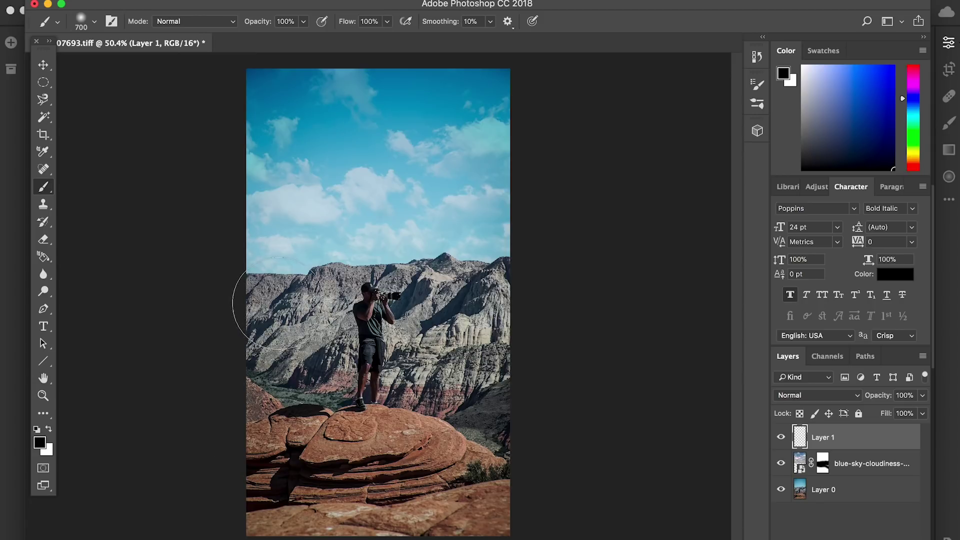
pyautogui.moveTo(279, 303)
pyautogui.mouseDown()
pyautogui.moveTo(260, 317)
pyautogui.moveTo(292, 326)
pyautogui.moveTo(302, 302)
pyautogui.mouseUp()
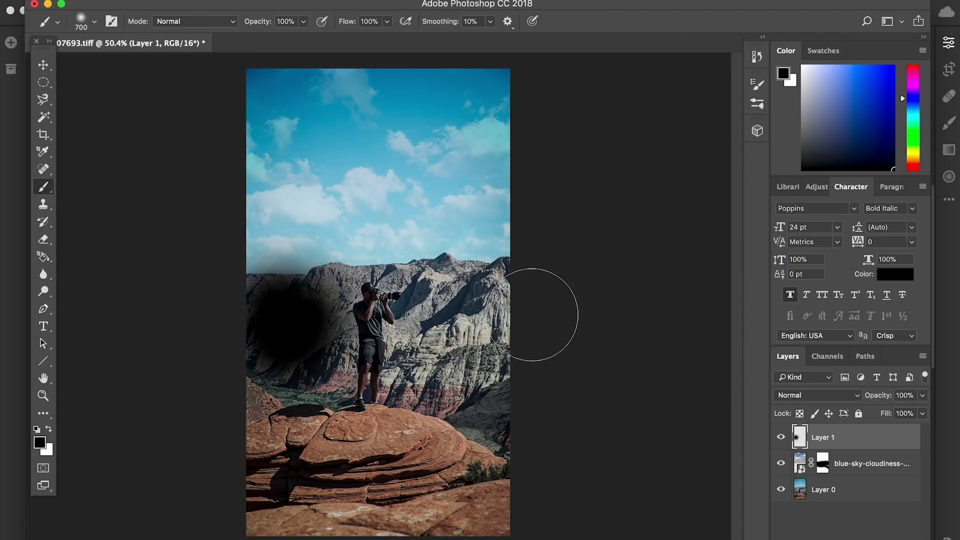
pyautogui.moveTo(505, 314)
pyautogui.mouseDown()
pyautogui.moveTo(439, 368)
pyautogui.moveTo(455, 348)
pyautogui.moveTo(459, 311)
pyautogui.moveTo(439, 300)
pyautogui.mouseUp()
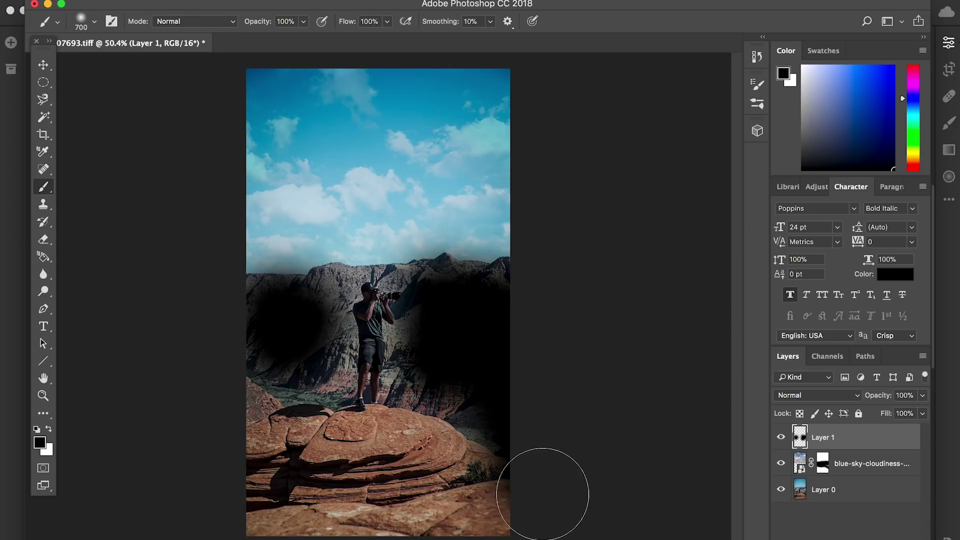
pyautogui.moveTo(542, 494)
pyautogui.mouseDown()
pyautogui.moveTo(515, 511)
pyautogui.moveTo(531, 531)
pyautogui.moveTo(279, 482)
pyautogui.moveTo(255, 539)
pyautogui.moveTo(353, 525)
pyautogui.mouseUp()
pyautogui.press('[')
pyautogui.press('[')
pyautogui.press('[')
pyautogui.press('[')
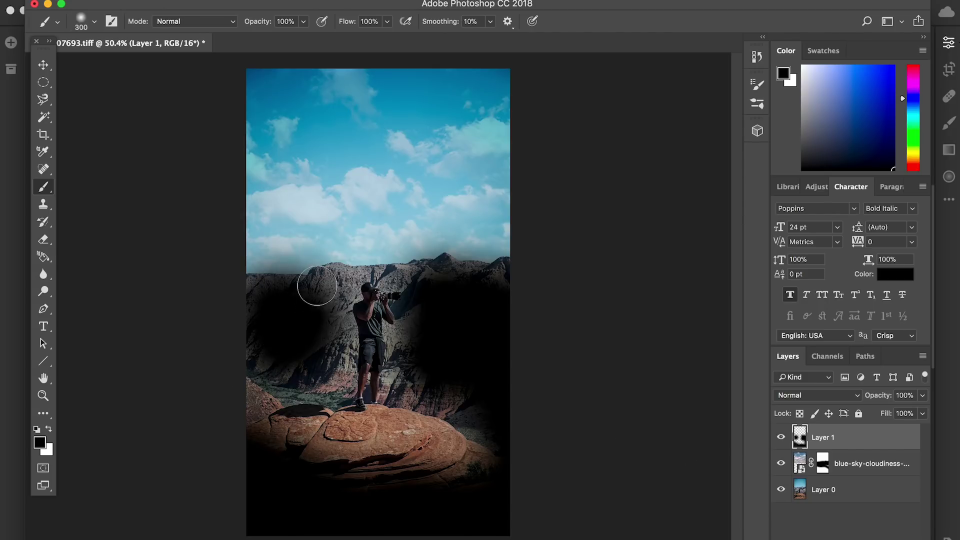
pyautogui.moveTo(318, 285); pyautogui.dragTo(323, 282)
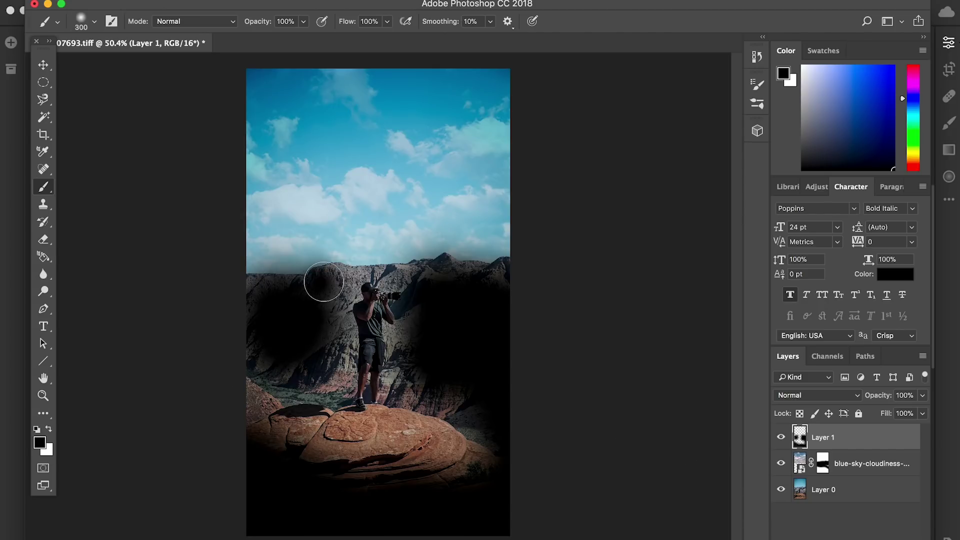
# Step: Fade the darkening layer to 37% opacity and compare it on and off
pyautogui.click(923, 396)
pyautogui.moveTo(925, 411); pyautogui.dragTo(884, 413)
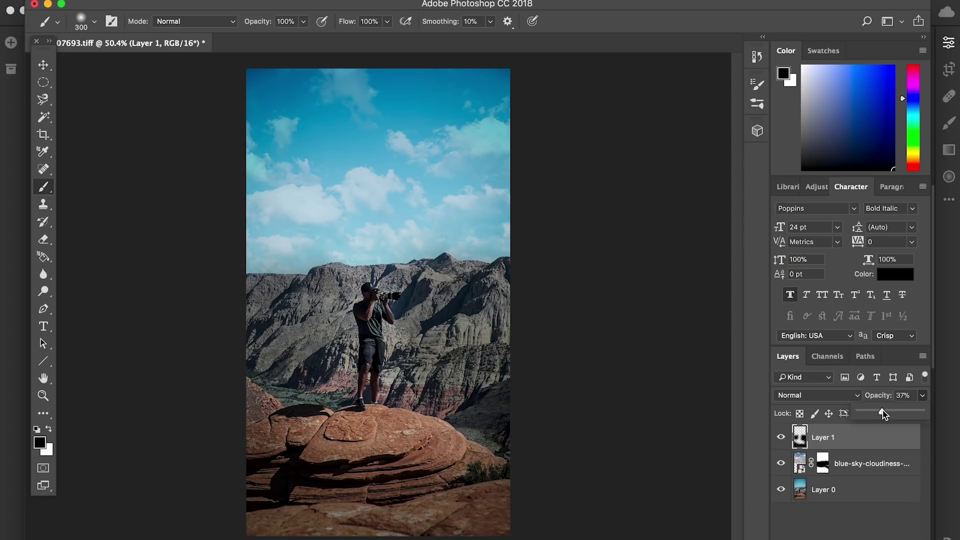
pyautogui.click(780, 440)
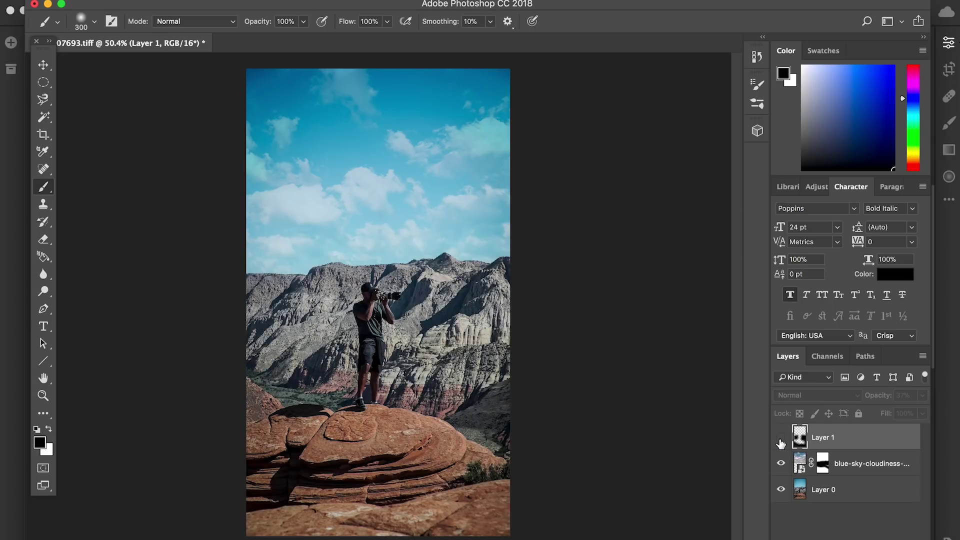
pyautogui.click(781, 439)
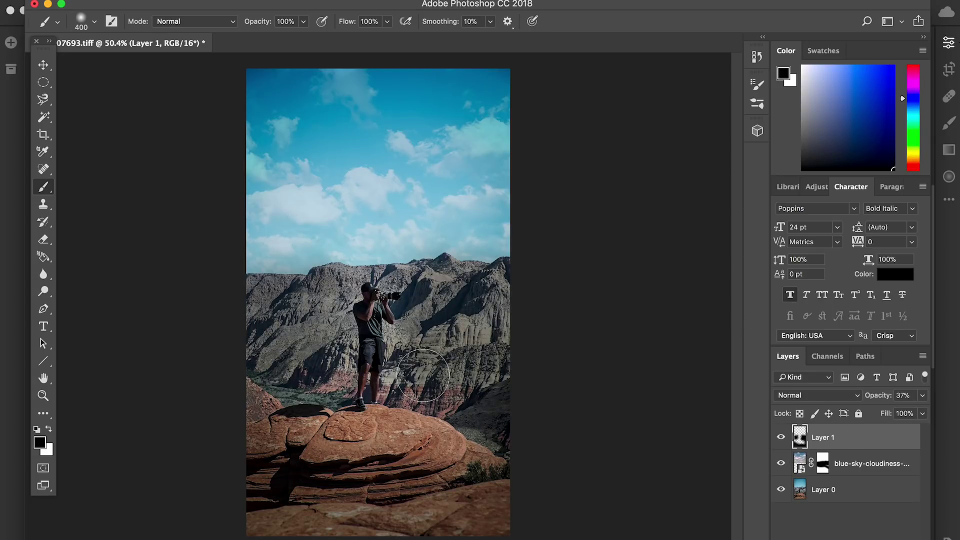